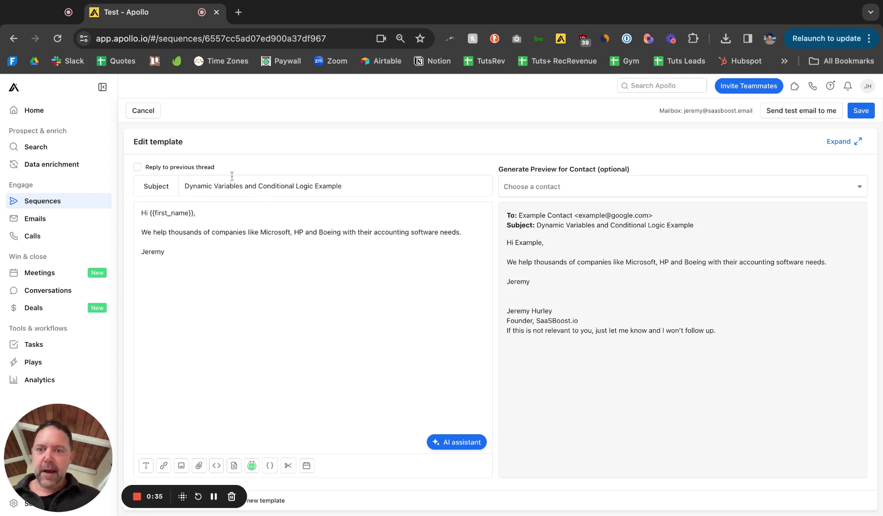
Look over the greeting's first_name variable and browse the dynamic variables' conditional snippets.
drag(167, 213, 153, 211)
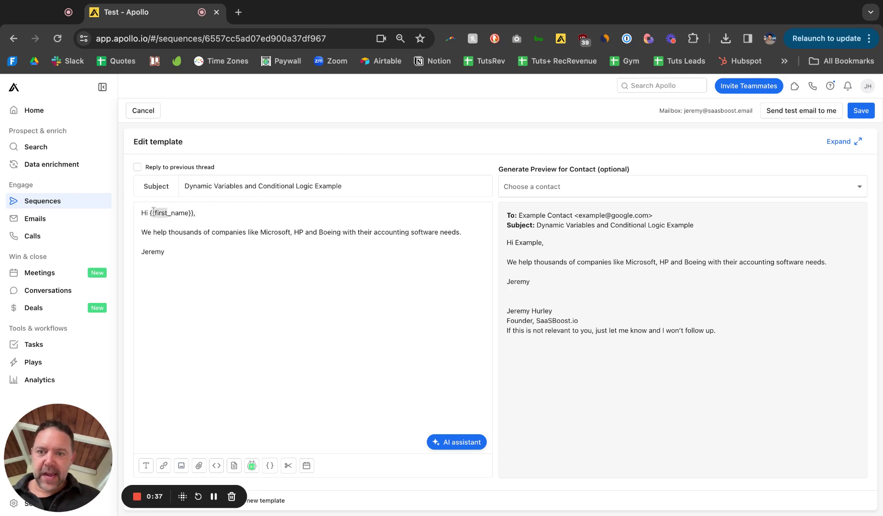
click(213, 233)
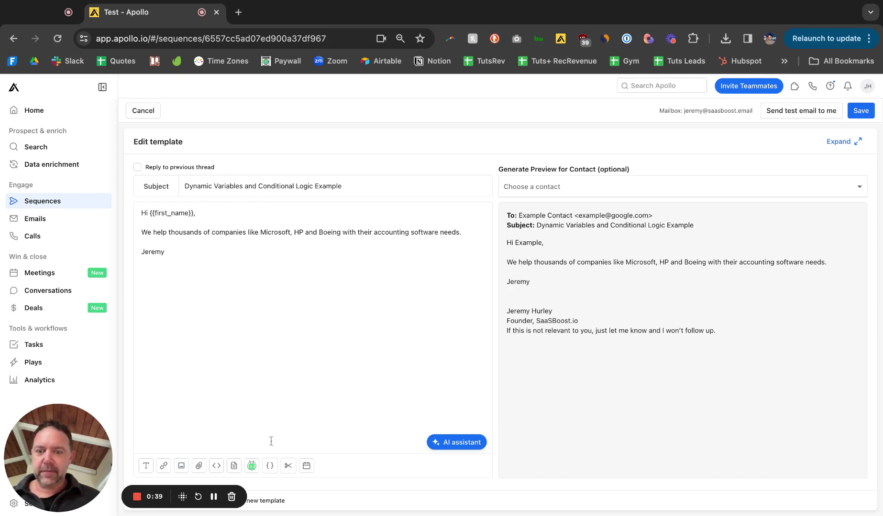
click(269, 466)
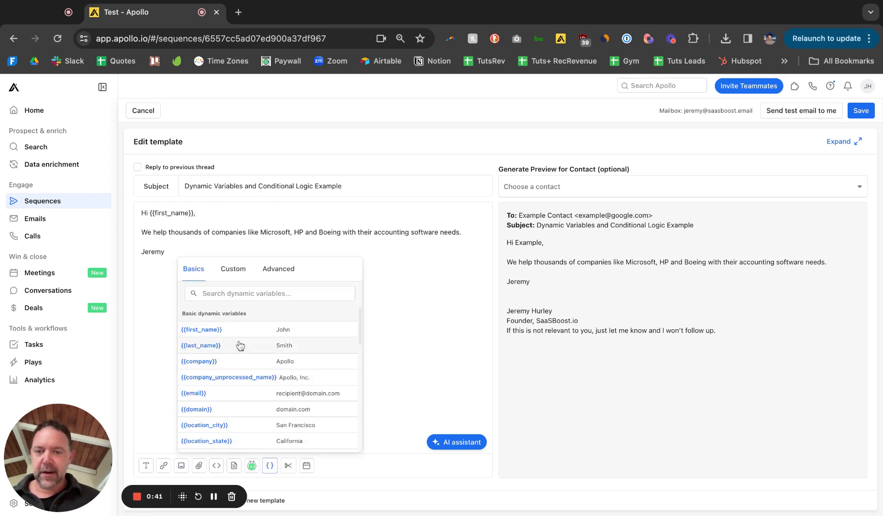
scroll(240, 346, down, 5)
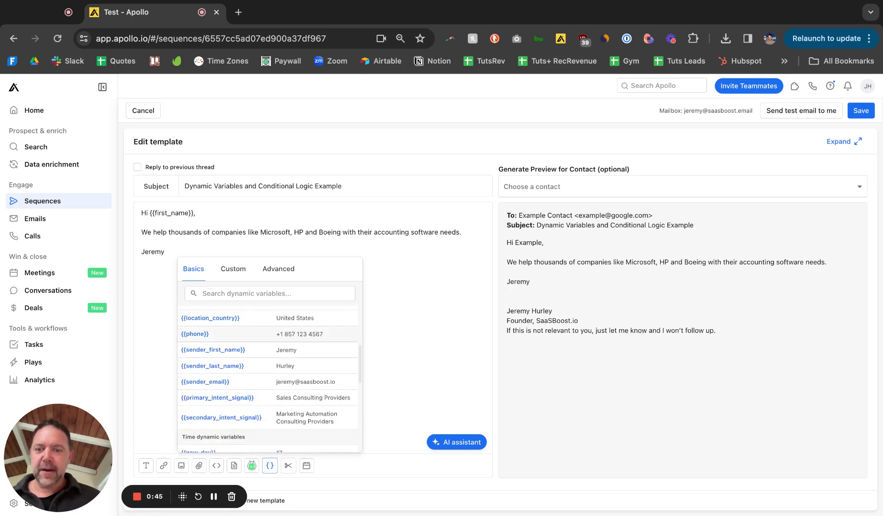
scroll(262, 335, up, 5)
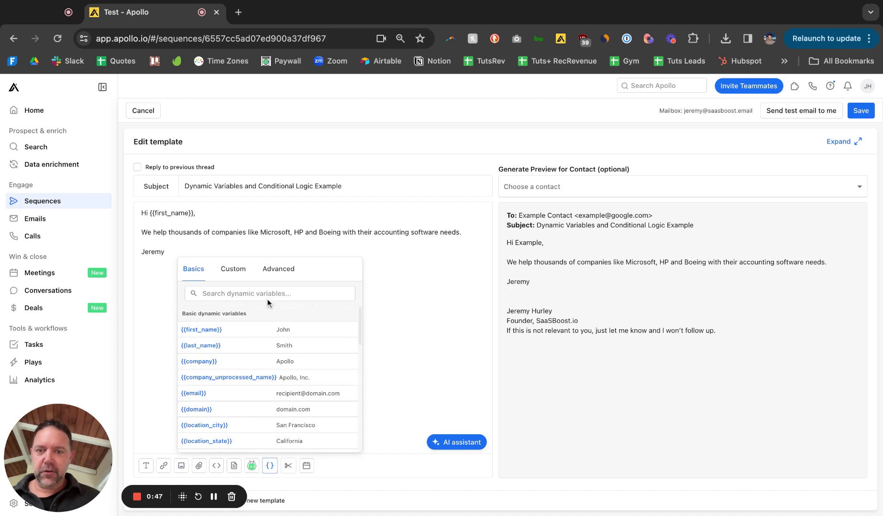
click(278, 271)
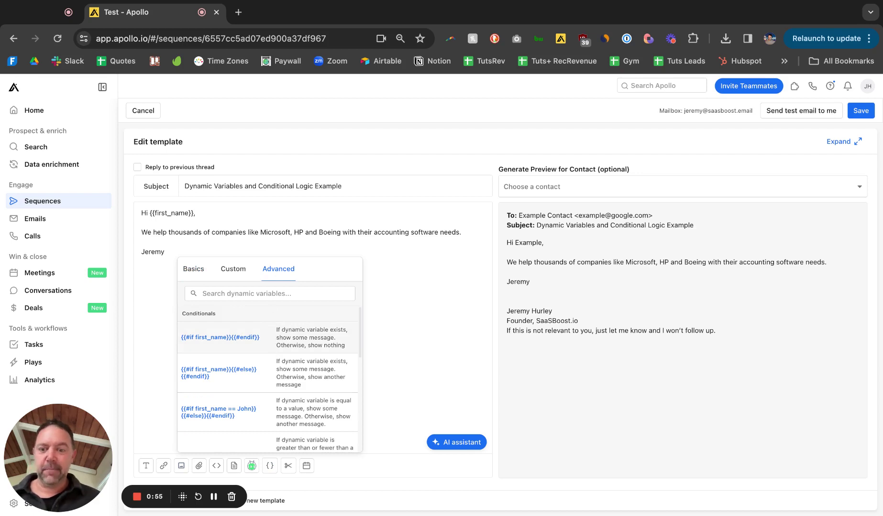
scroll(254, 401, down, 3)
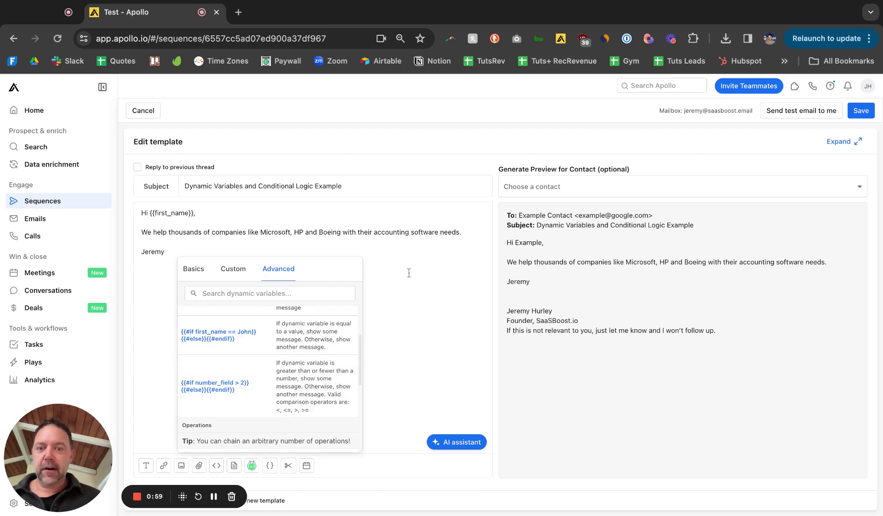
click(374, 232)
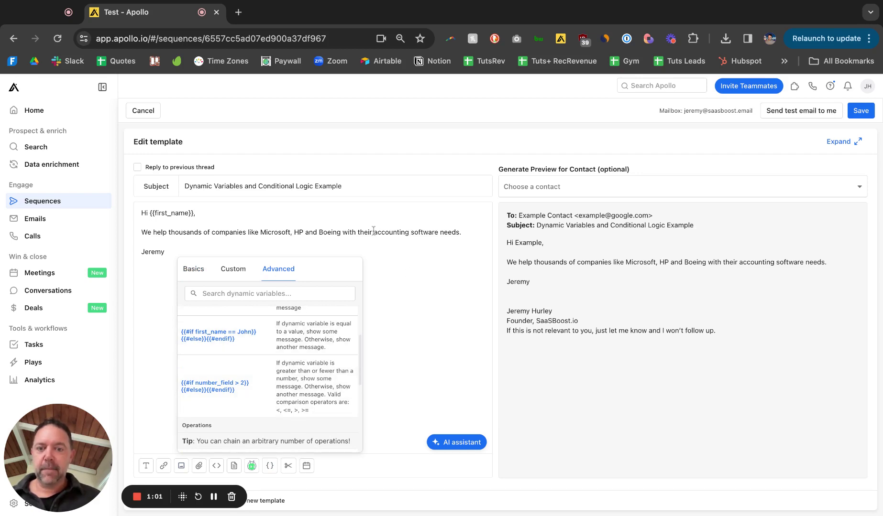
key(shift+Right)
key(shift+Right)
key(shift+Right)
key(shift+Right)
key(shift+Right)
key(shift+Right)
key(shift+Right)
key(shift+Right)
key(shift+Right)
key(shift+Right)
key(shift+Right)
key(shift+Right)
key(shift+Right)
key(shift+Right)
key(shift+Right)
key(shift+Right)
key(shift+Right)
key(shift+Right)
key(shift+Right)
key(Escape)
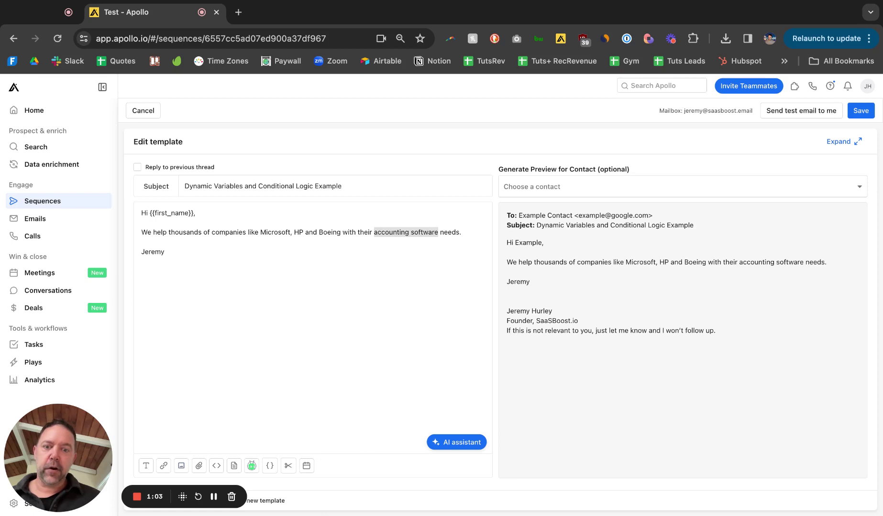
click(434, 233)
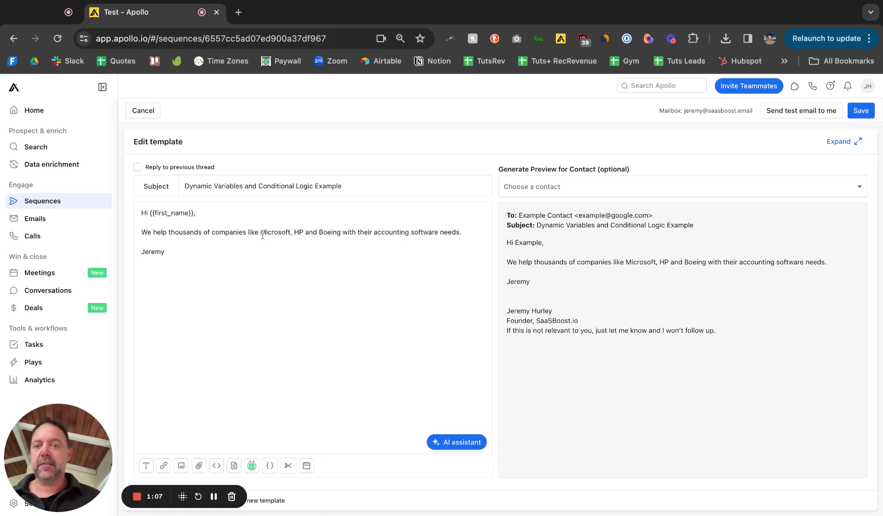
Select 'Microsoft, HP and Boeing', then place the caret right after Boeing.
click(261, 233)
key(shift+Right)
key(shift+Right)
key(shift+Right)
key(shift+Right)
key(shift+Right)
key(shift+Right)
key(shift+Right)
key(shift+Right)
key(shift+Right)
key(shift+Right)
key(shift+Right)
key(shift+Right)
key(shift+Right)
key(shift+Right)
key(shift+Right)
key(shift+Right)
key(shift+Right)
key(shift+Right)
key(shift+Right)
key(shift+Right)
key(shift+Right)
key(shift+Right)
key(shift+Right)
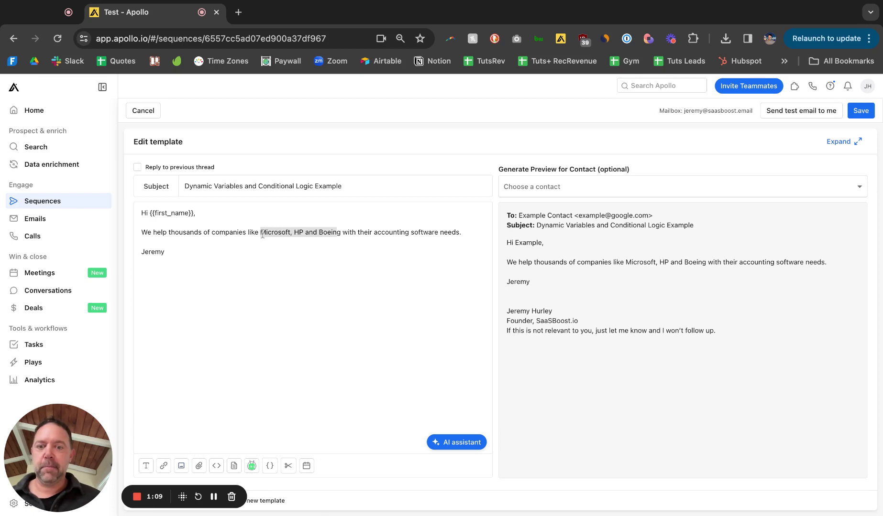
key(Right)
key(shift+Left)
key(shift+Left)
key(shift+Left)
key(shift+Left)
key(shift+Left)
key(shift+Left)
key(shift+Left)
key(shift+Left)
key(shift+Left)
key(shift+Left)
key(shift+Left)
key(shift+Left)
key(shift+Left)
key(shift+Left)
key(shift+Left)
key(shift+Left)
key(shift+Left)
key(shift+Left)
key(shift+Left)
key(shift+Left)
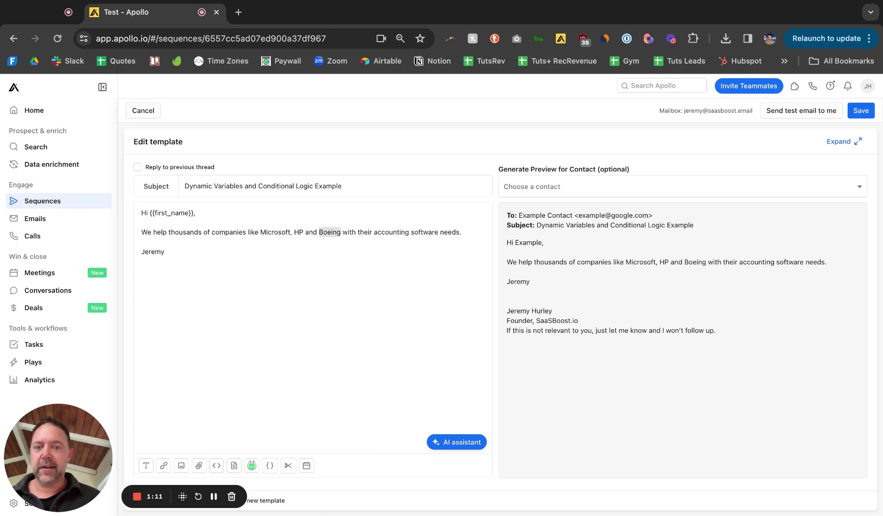
key(shift+Right)
key(shift+Right)
key(shift+Right)
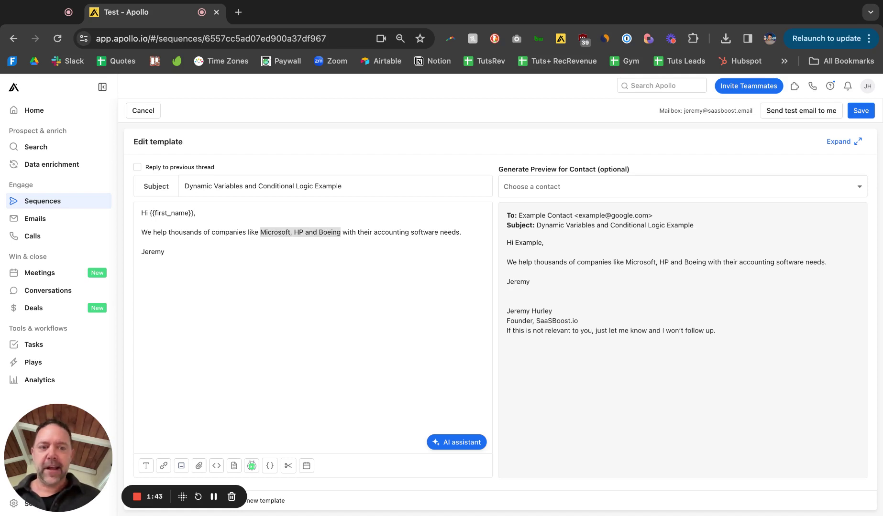
click(266, 261)
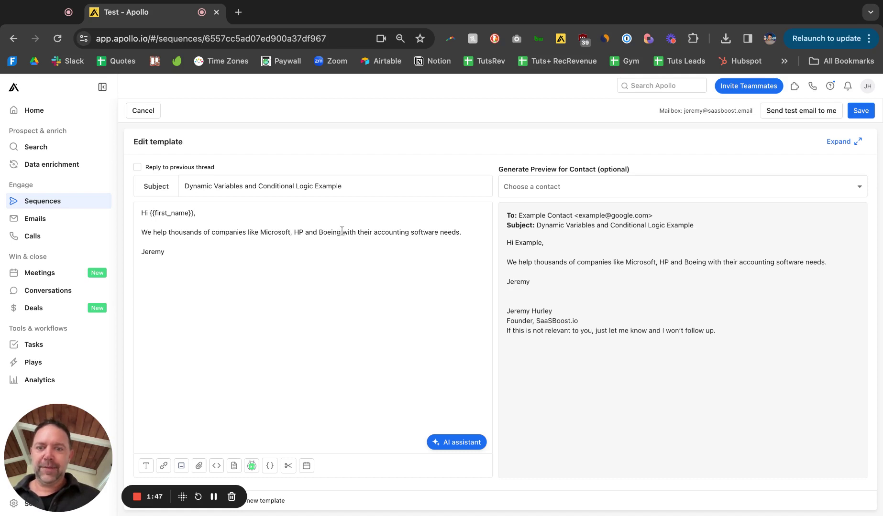
click(342, 232)
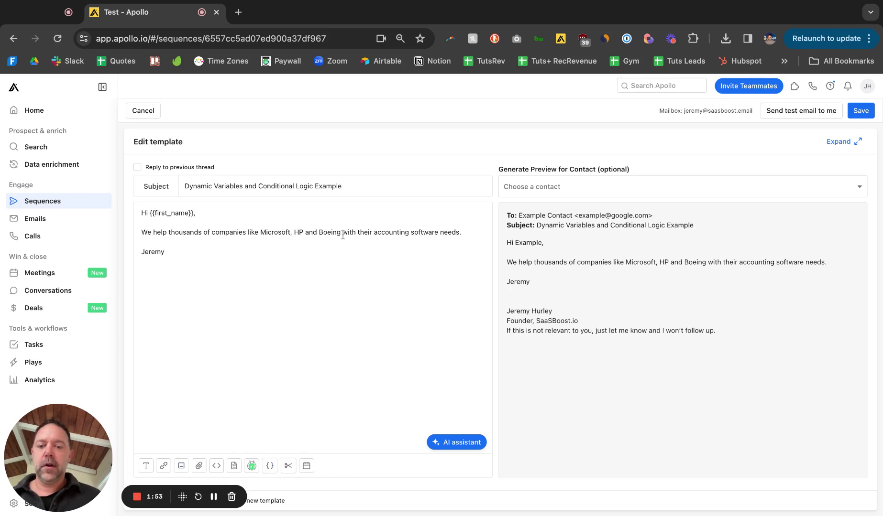
Insert the {{#if number_field > 2}} if/else snippet after Boeing, renaming number_field to company_size.
click(270, 466)
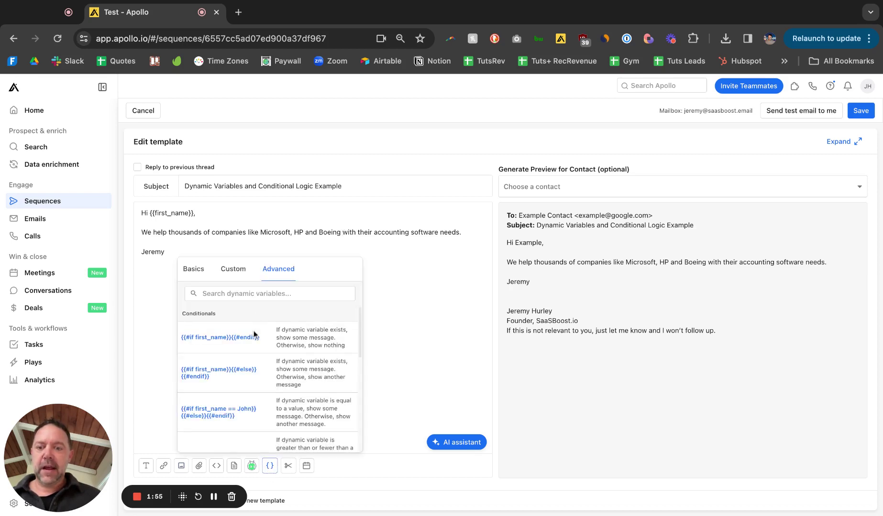
scroll(252, 374, down, 2)
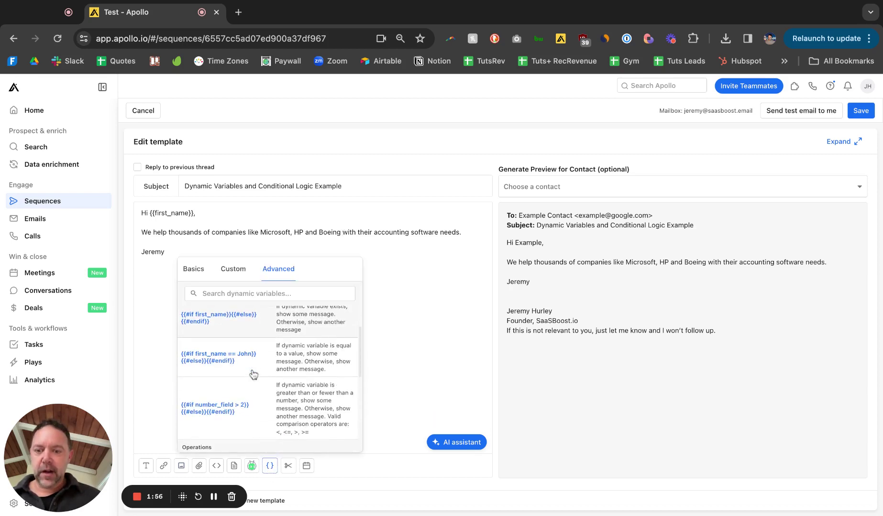
click(231, 417)
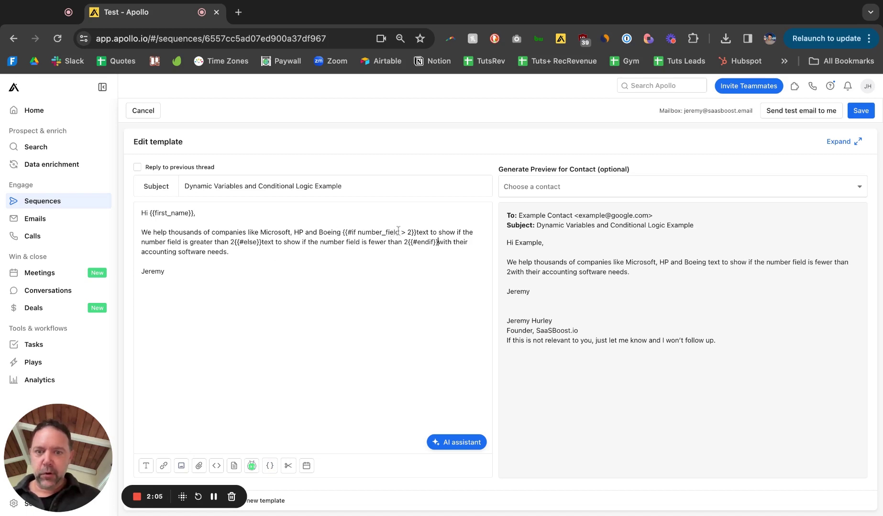
click(399, 232)
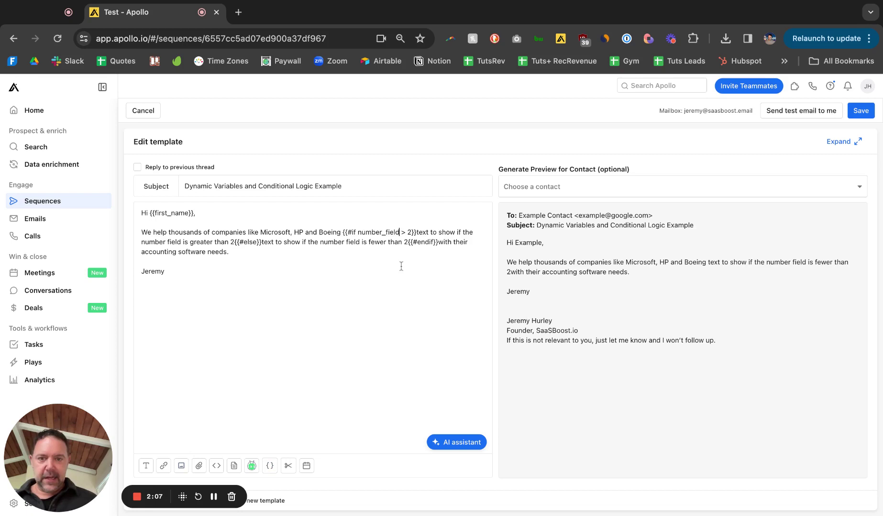
key(BackSpace)
key(BackSpace)
key(BackSpace)
key(BackSpace)
key(BackSpace)
key(BackSpace)
key(BackSpace)
key(BackSpace)
key(BackSpace)
key(BackSpace)
key(BackSpace)
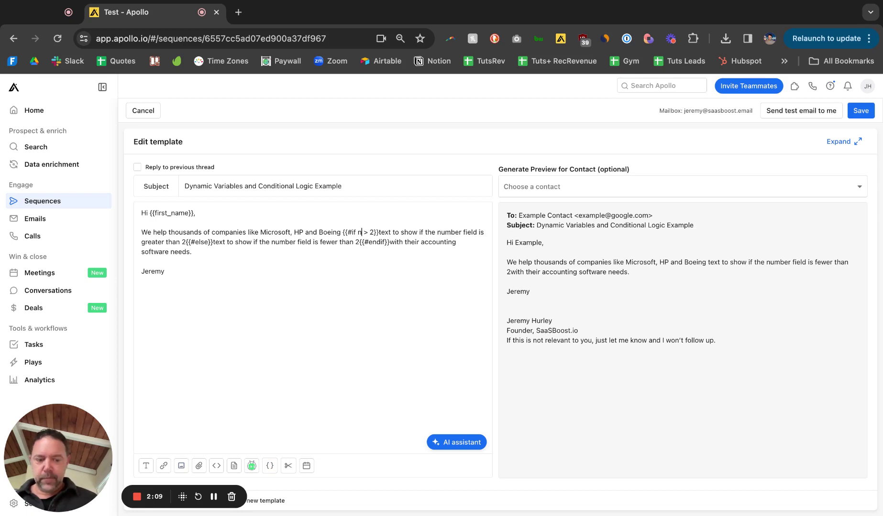
key(BackSpace)
text(company)
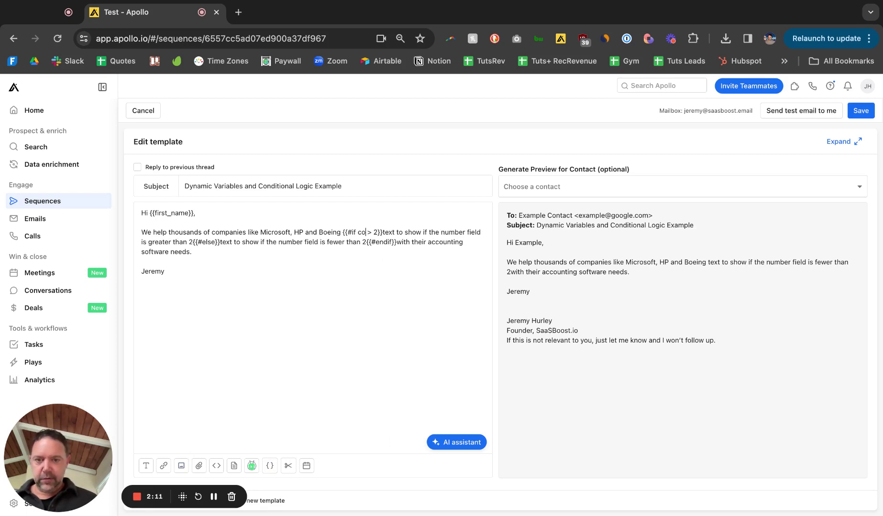
text(_size)
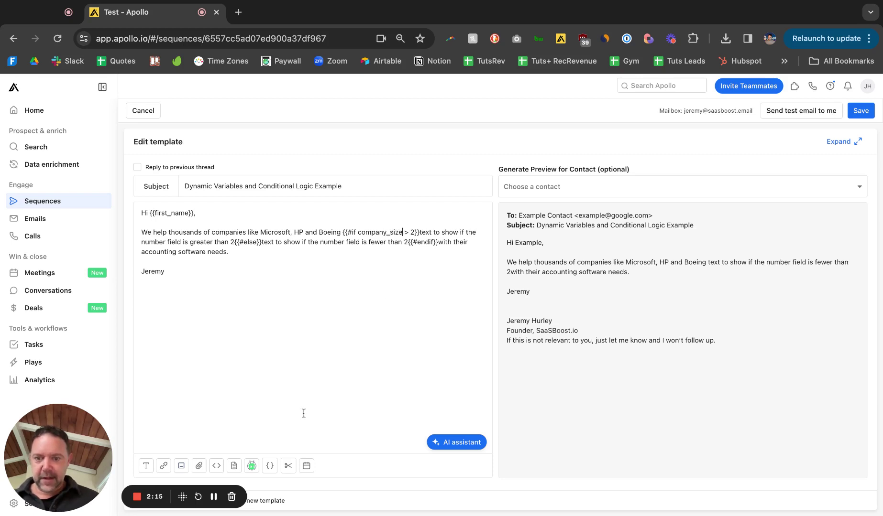
Confirm company_size is listed among the Basics dynamic variables.
click(270, 465)
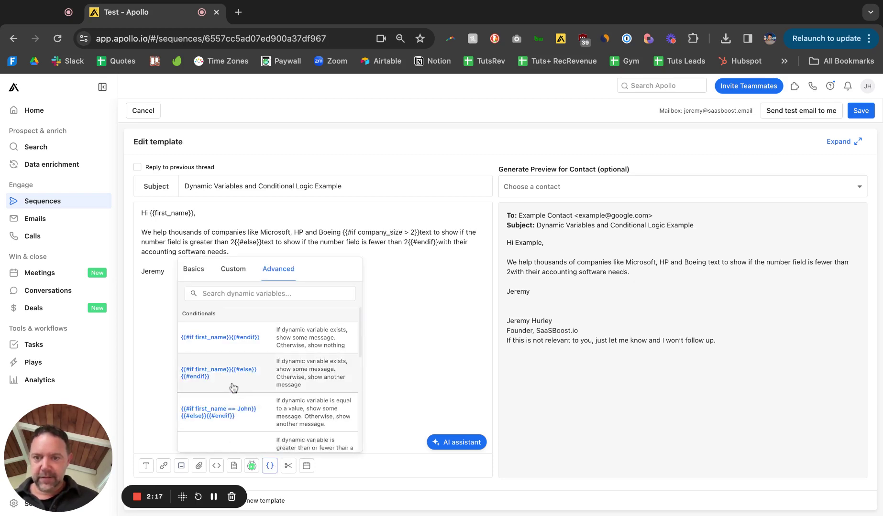
click(196, 269)
scroll(251, 351, down, 10)
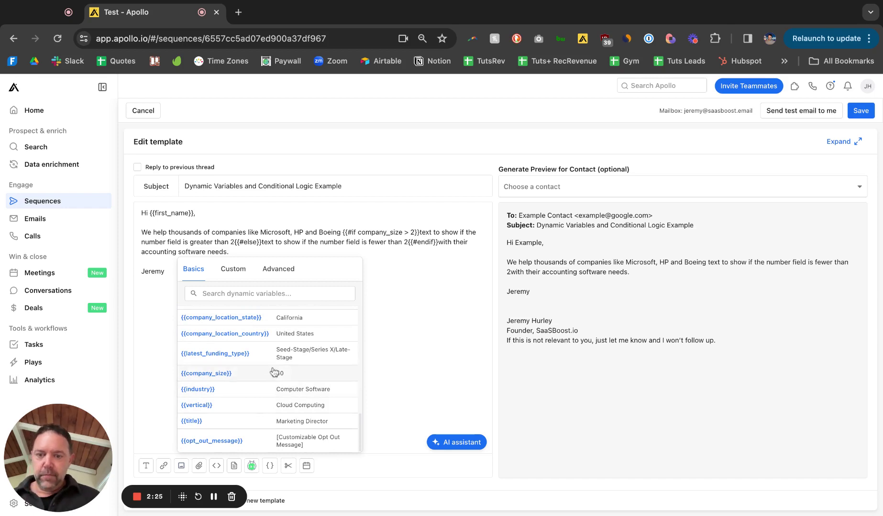
click(416, 339)
Change the condition to company_size <=200 and replace the first placeholder with 'startups'.
click(414, 232)
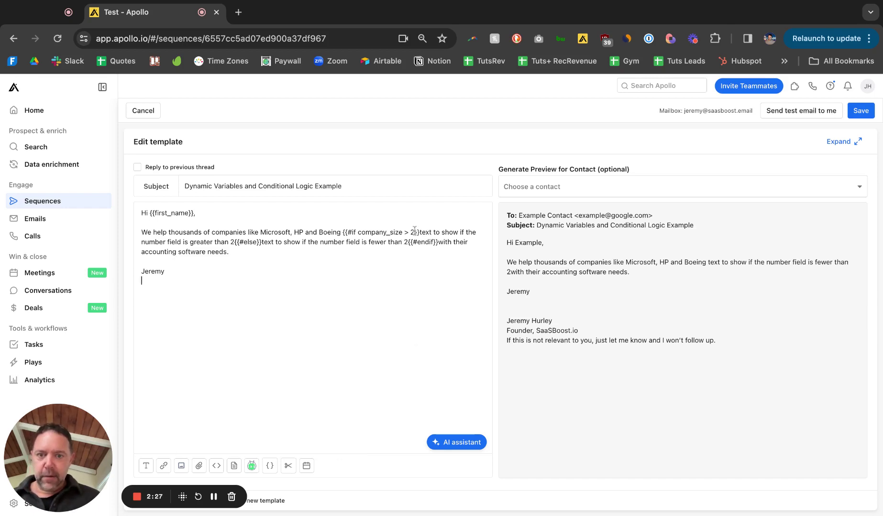
key(BackSpace)
key(BackSpace)
key(BackSpace)
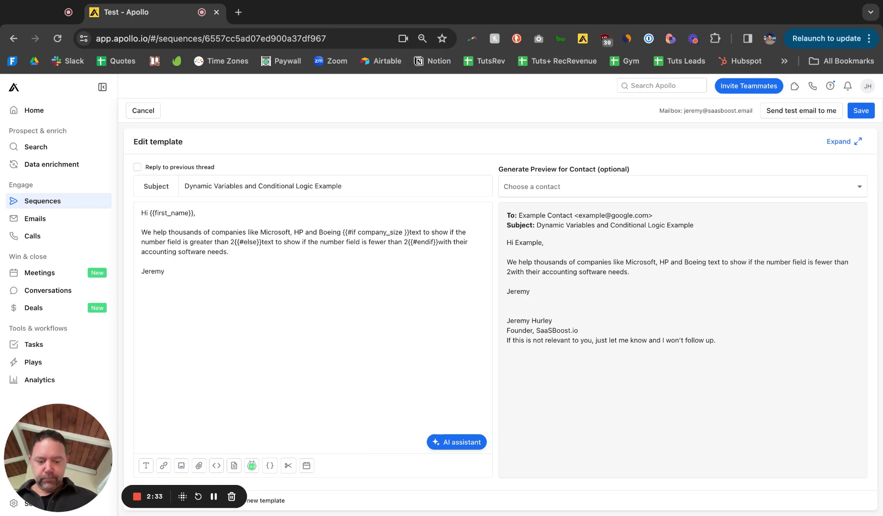
text(<=200)
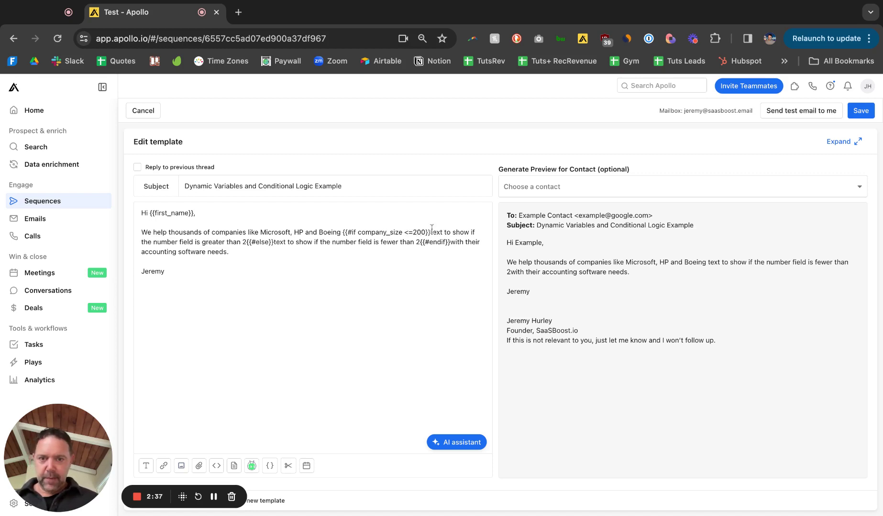
click(432, 232)
key(shift+Right)
key(shift+Right)
key(shift+Right)
key(shift+Right)
key(shift+Right)
key(shift+Right)
key(shift+Right)
key(shift+Right)
key(shift+Right)
key(shift+Right)
key(shift+Right)
key(shift+Right)
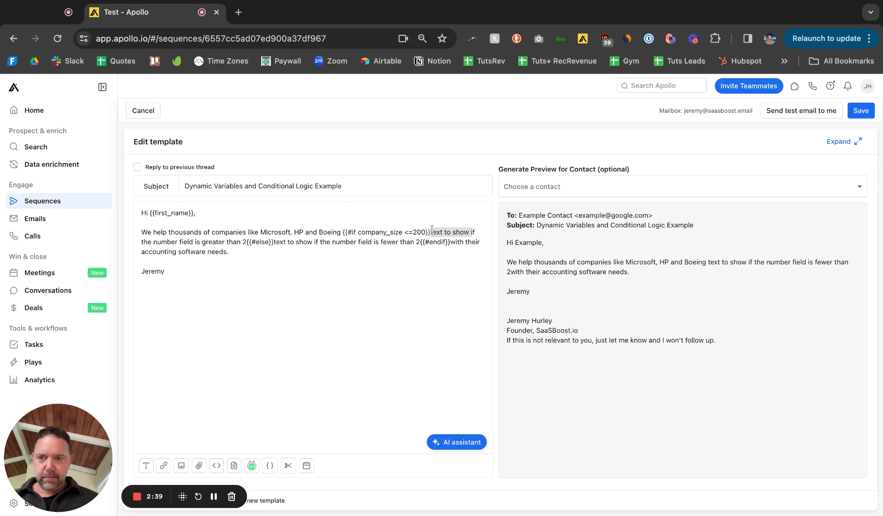
key(shift+Down)
key(shift+Down)
key(shift+Up)
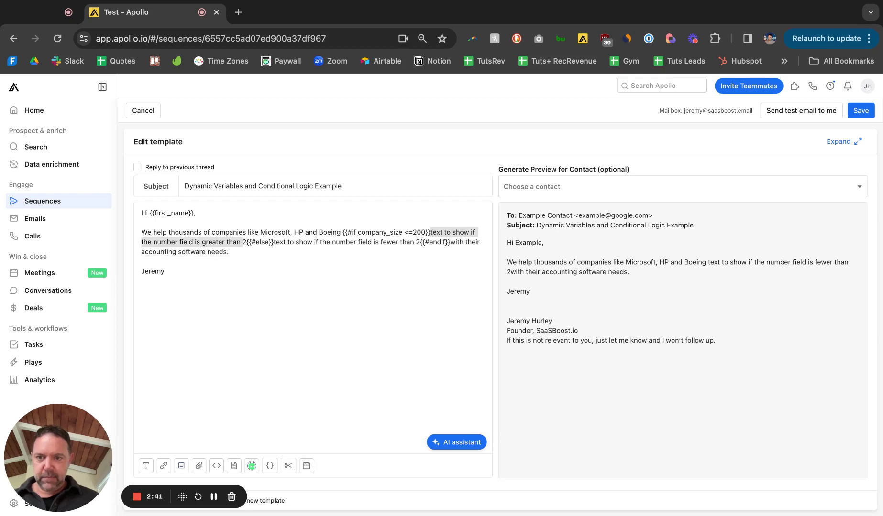
key(BackSpace)
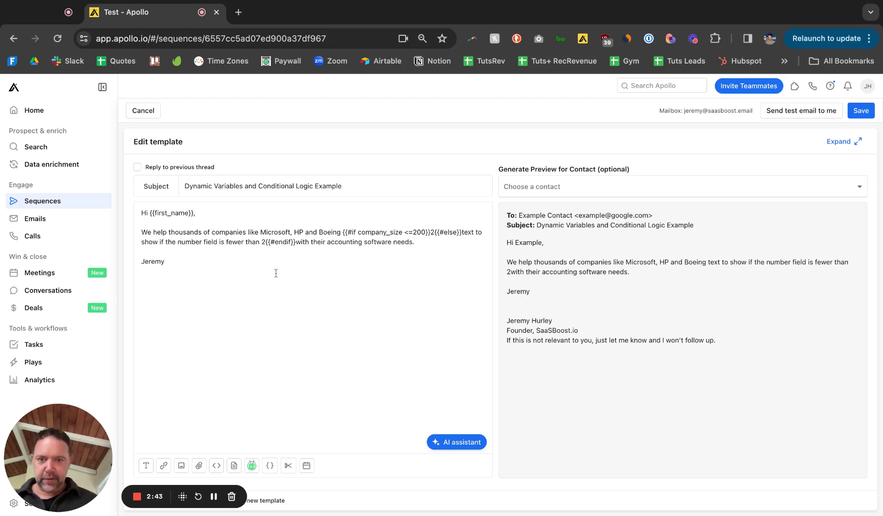
key(Delete)
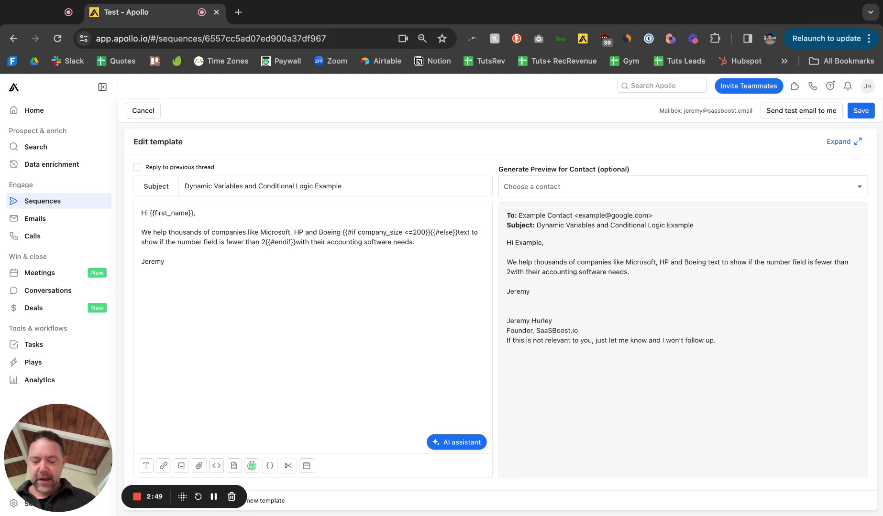
text(starup)
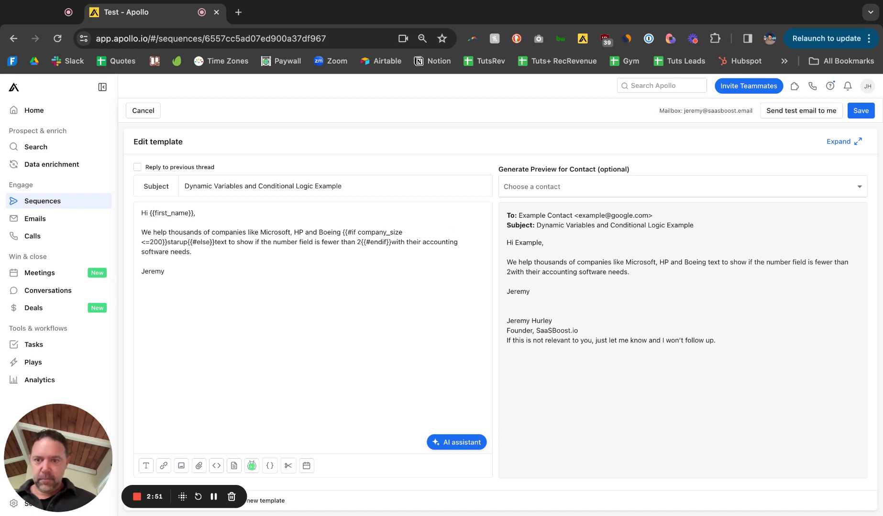
key(BackSpace)
key(BackSpace)
text(tups)
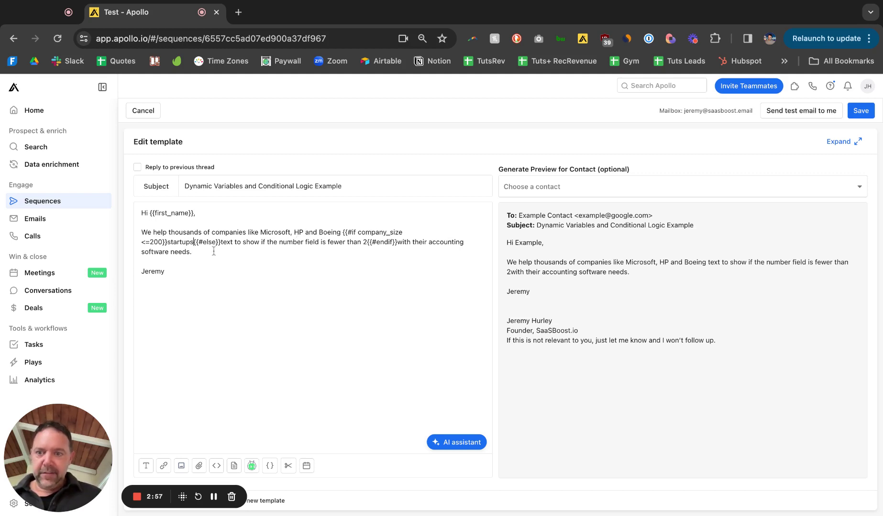
Move 'companies like Microsoft, HP and Boeing' into the else branch, replacing its placeholder.
click(261, 234)
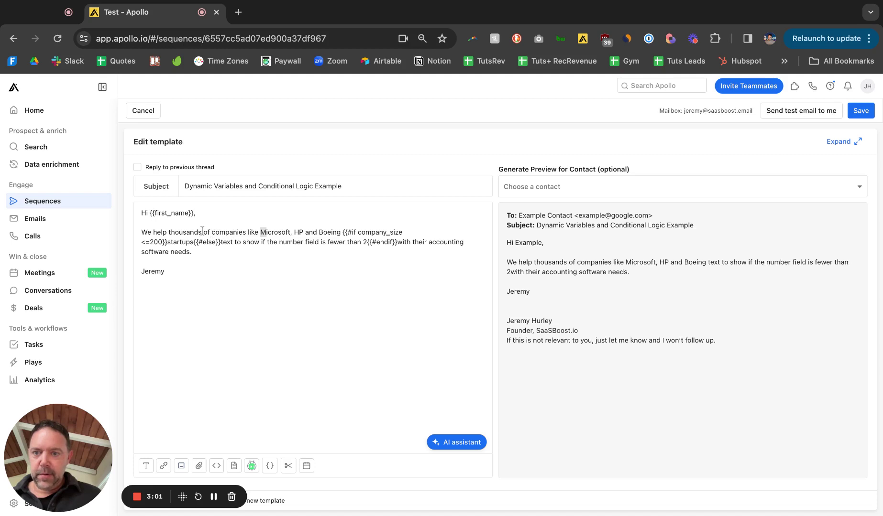
click(213, 233)
drag(214, 233, 342, 233)
key(ctrl+c)
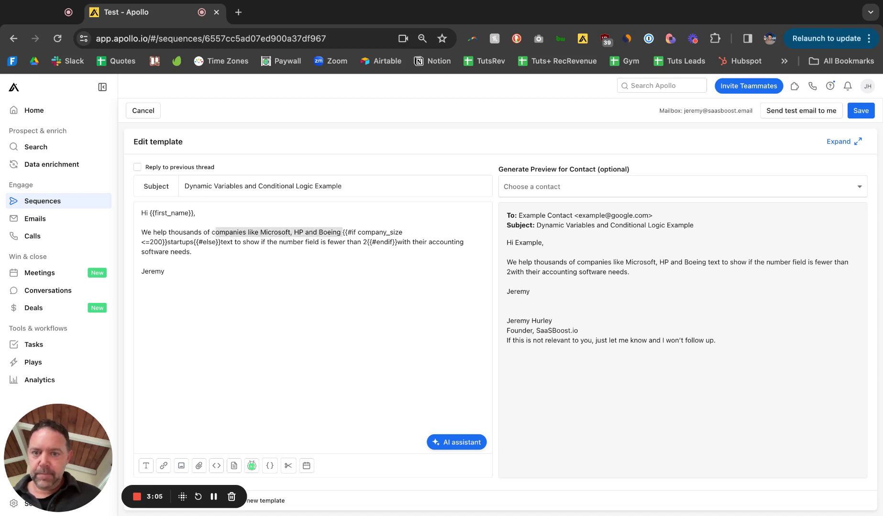
key(BackSpace)
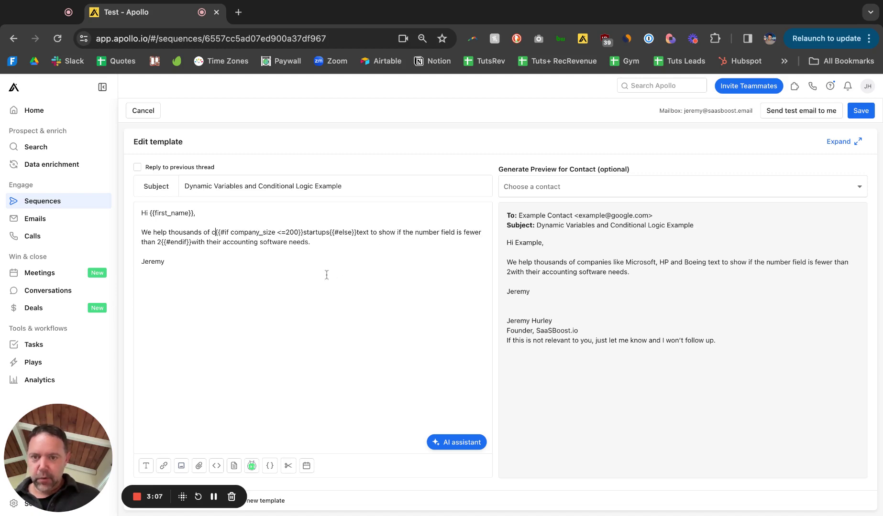
key(shift+Down)
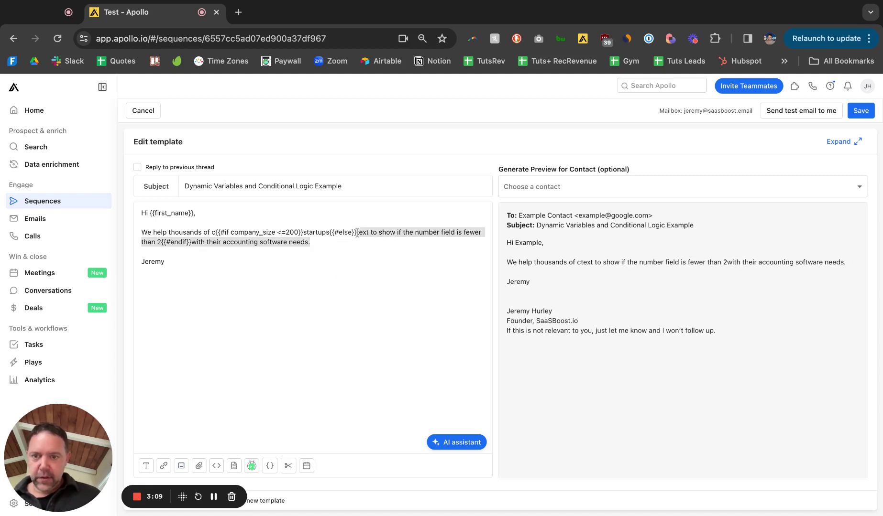
key(shift+alt+Left)
key(shift+alt+Left)
key(shift+alt+Left)
key(shift+alt+Left)
key(shift+alt+Left)
key(shift+alt+Left)
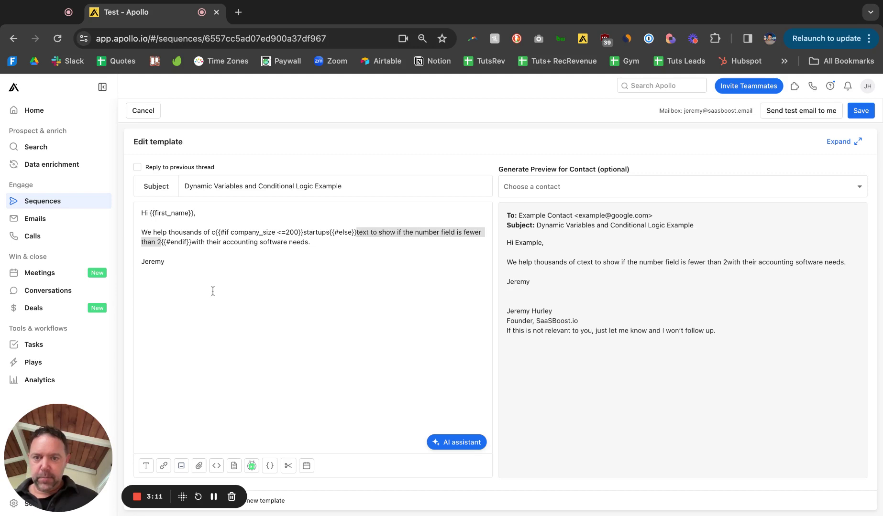
key(BackSpace)
key(ctrl+v)
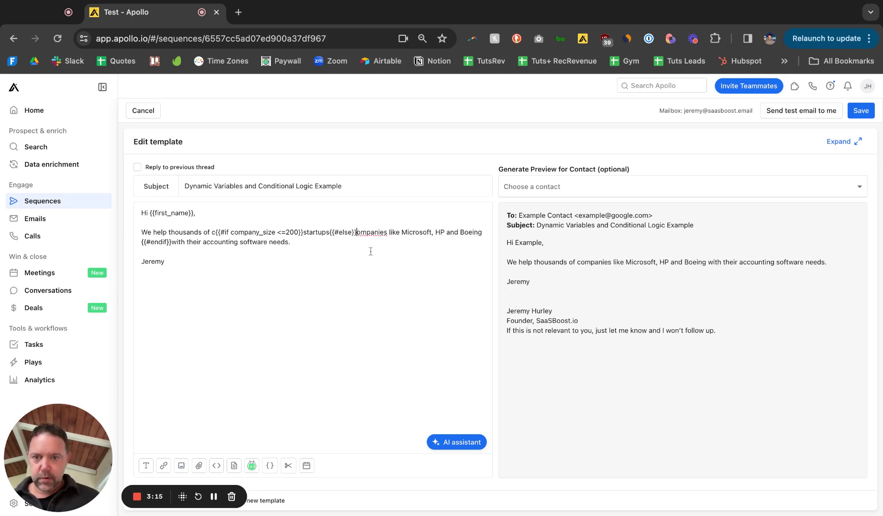
text(c)
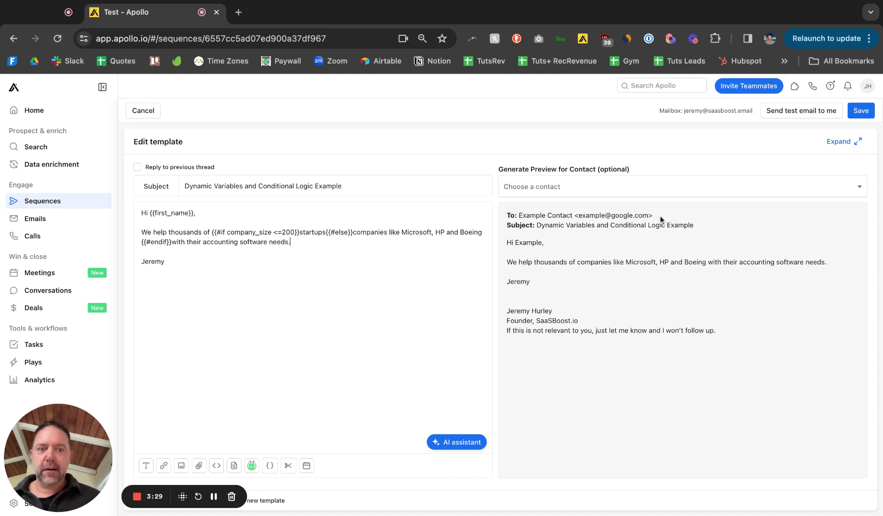
Inspect the example recipient address and brand names in the preview.
drag(615, 217, 639, 217)
click(626, 246)
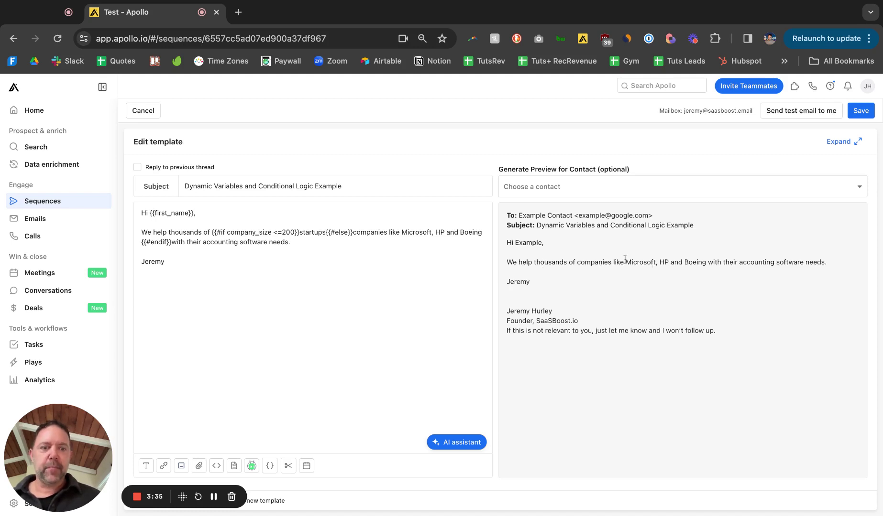
drag(626, 263, 712, 262)
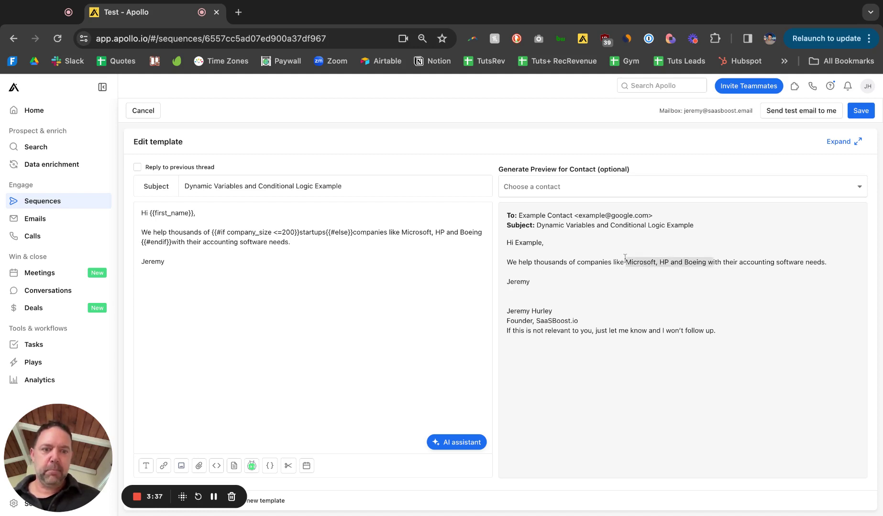
click(685, 276)
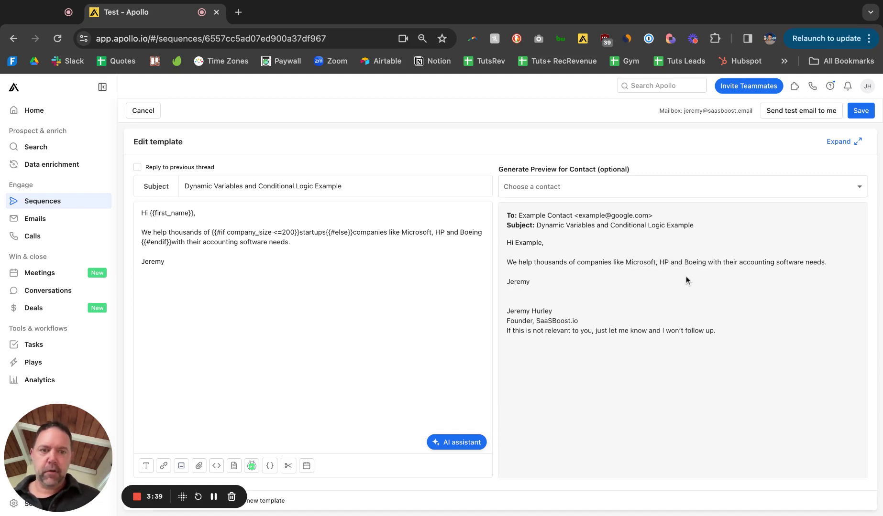
Generate the preview for a contact chosen by name and check the rendered startups sentence.
click(650, 189)
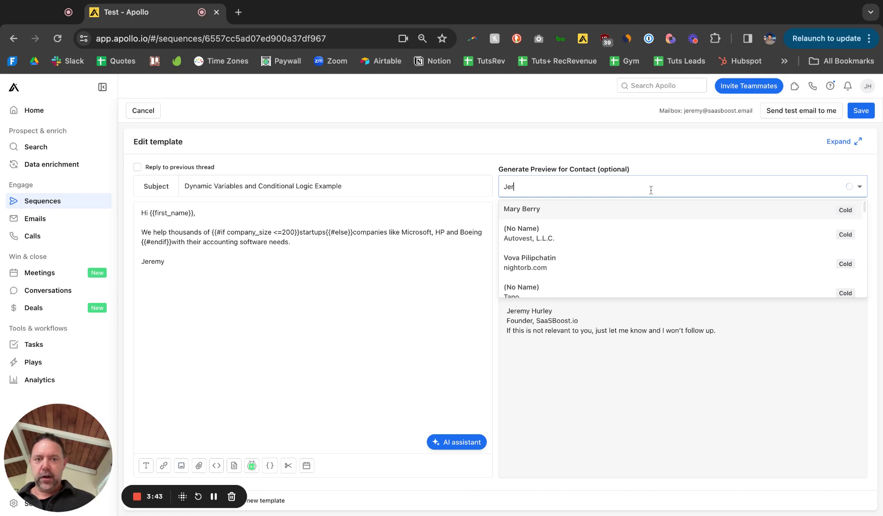
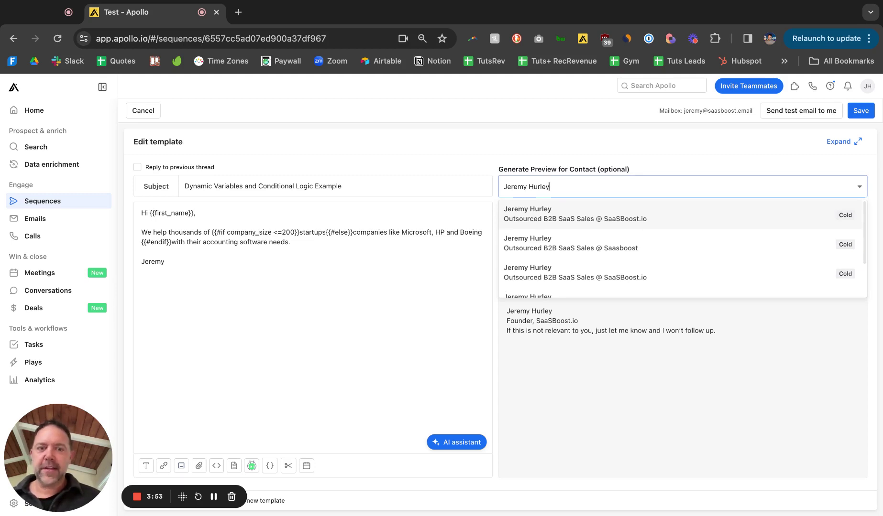
key(Return)
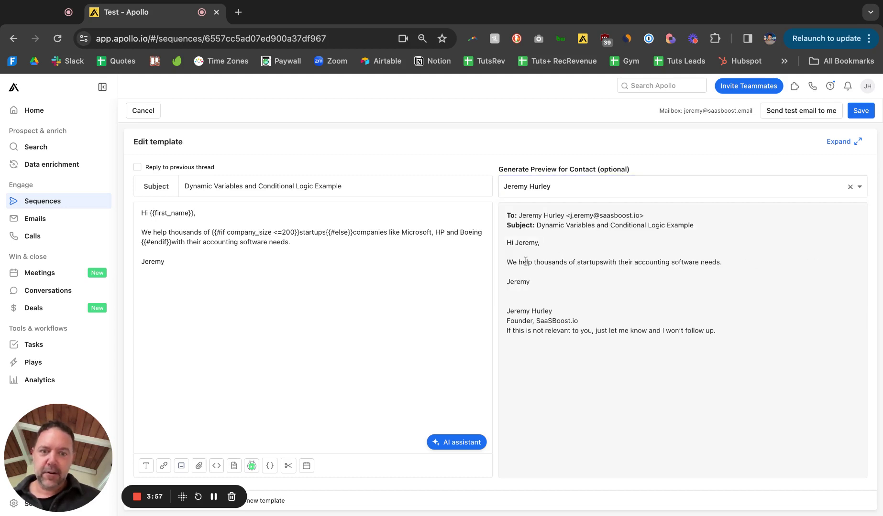
triple_click(587, 262)
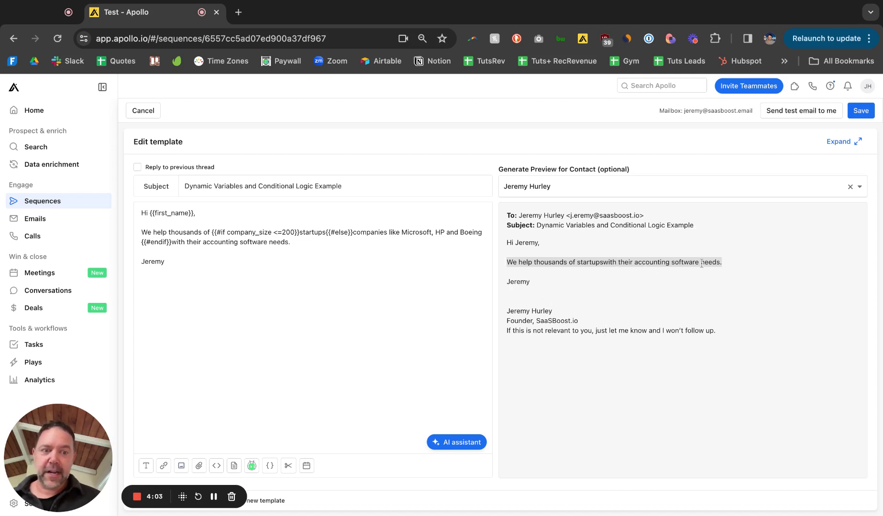
click(604, 272)
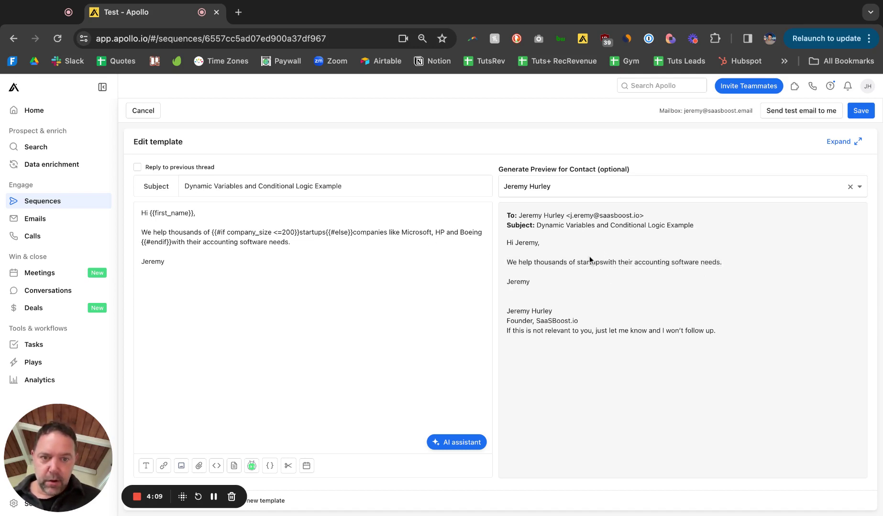
Add a space after 'startups' before {{#else}} in the template.
click(327, 232)
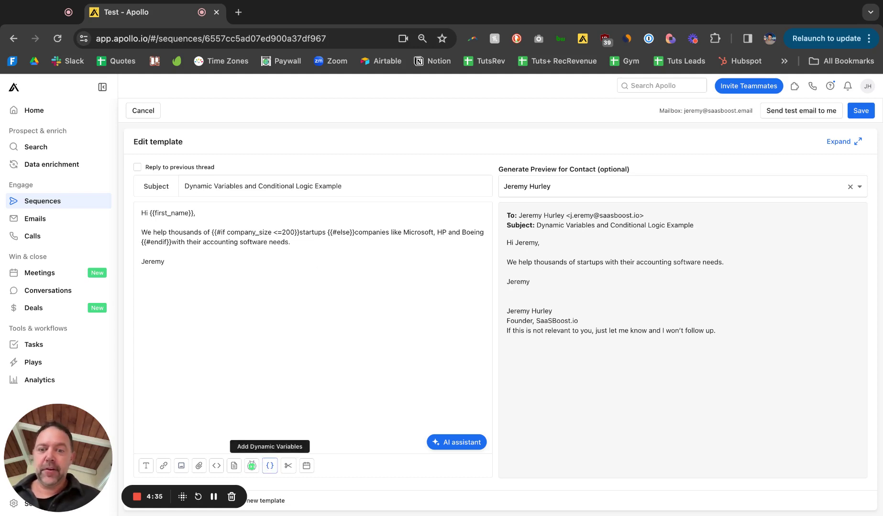
Scroll through the Basics dynamic variables to find company_size.
click(270, 466)
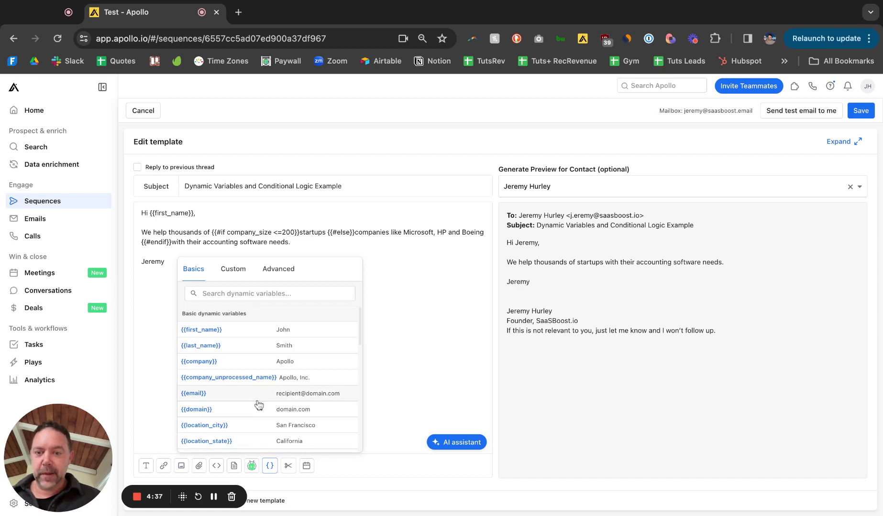
scroll(273, 361, down, 2)
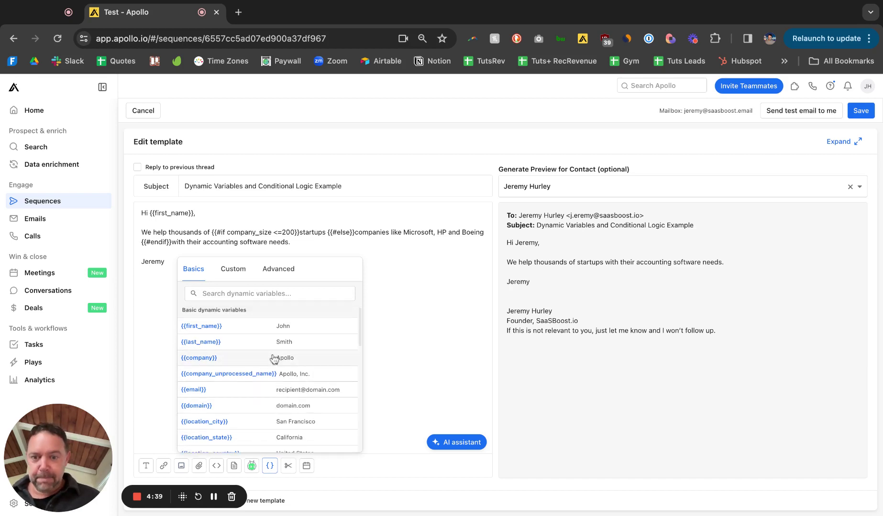
scroll(274, 361, down, 5)
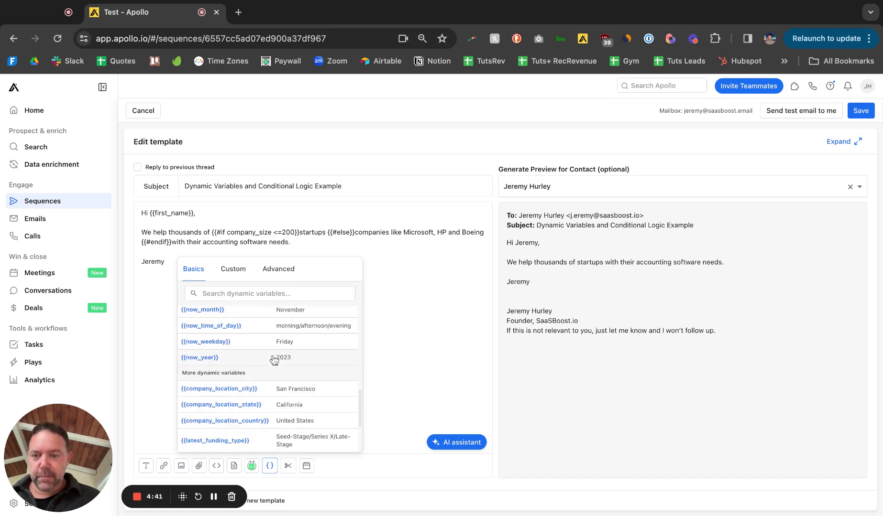
scroll(274, 361, up, 4)
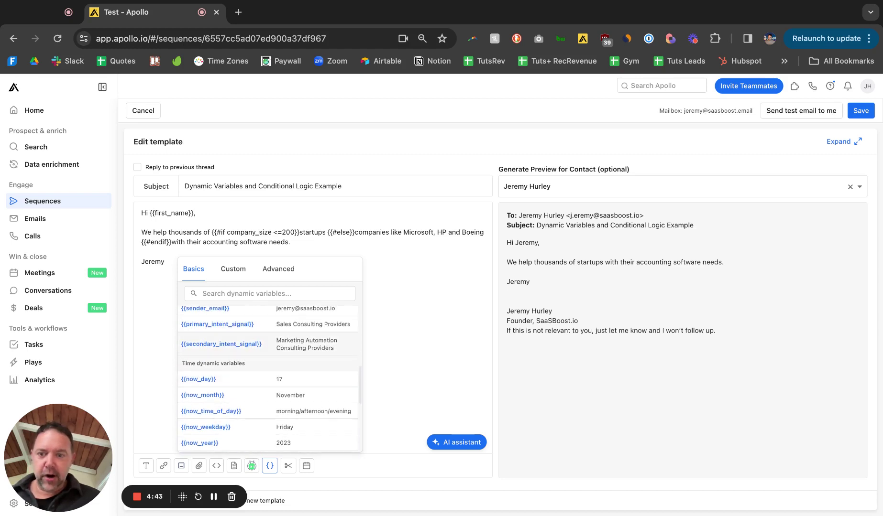
scroll(269, 378, down, 3)
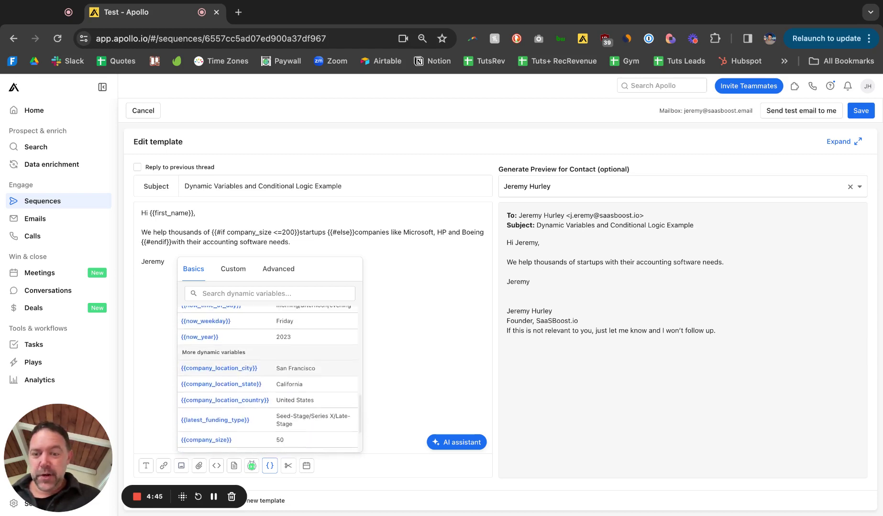
scroll(269, 378, up, 4)
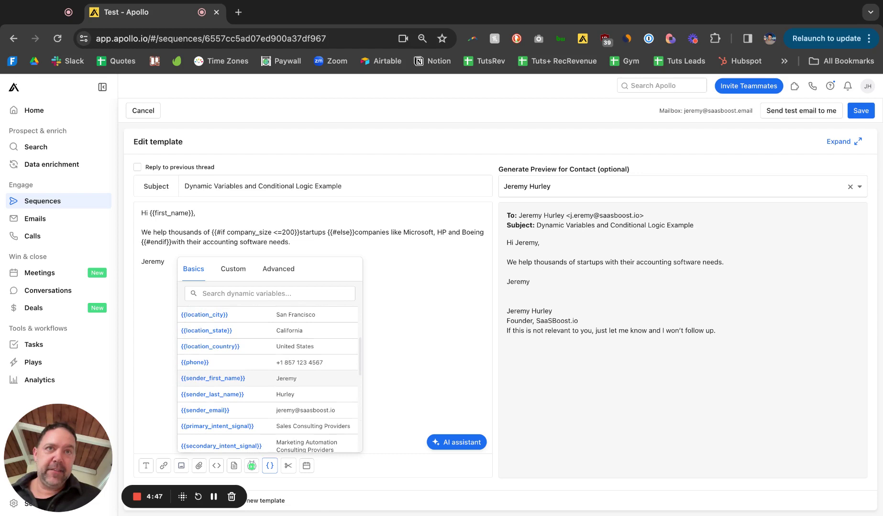
scroll(257, 356, up, 1)
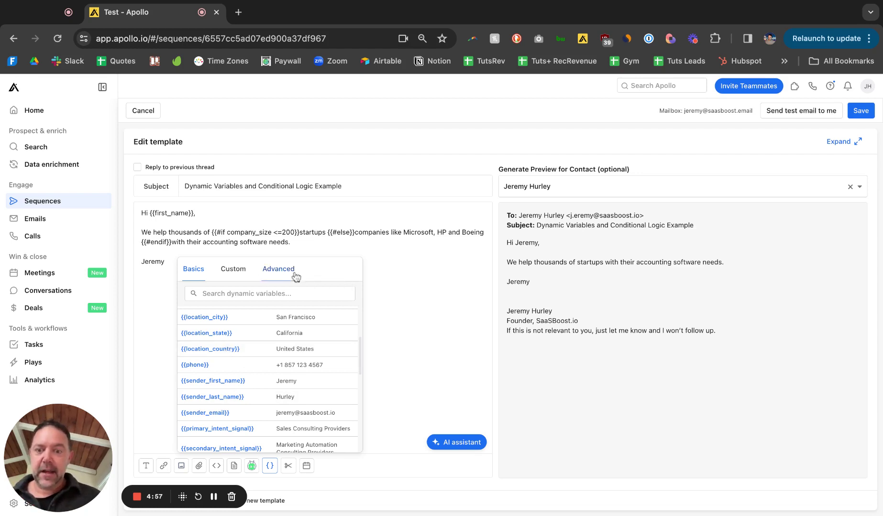
Browse the Advanced and Custom variable tabs, then return to the email body.
click(279, 270)
scroll(268, 356, up, 5)
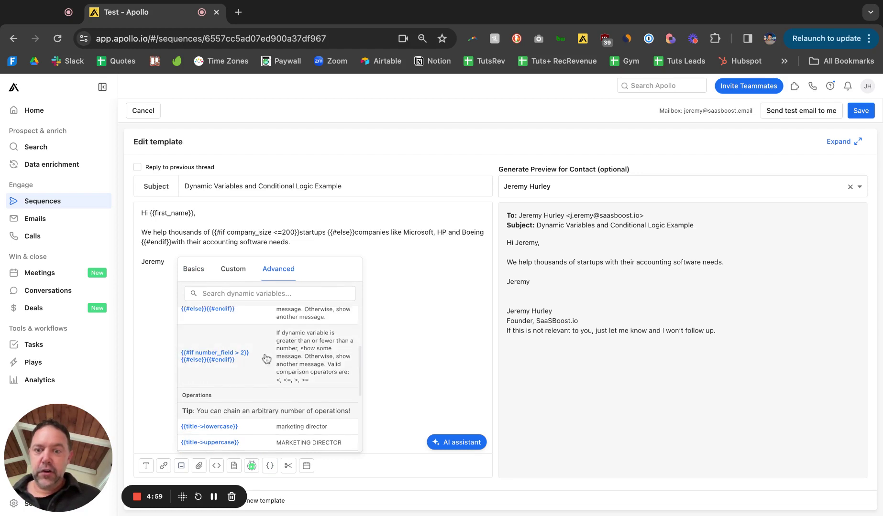
click(234, 270)
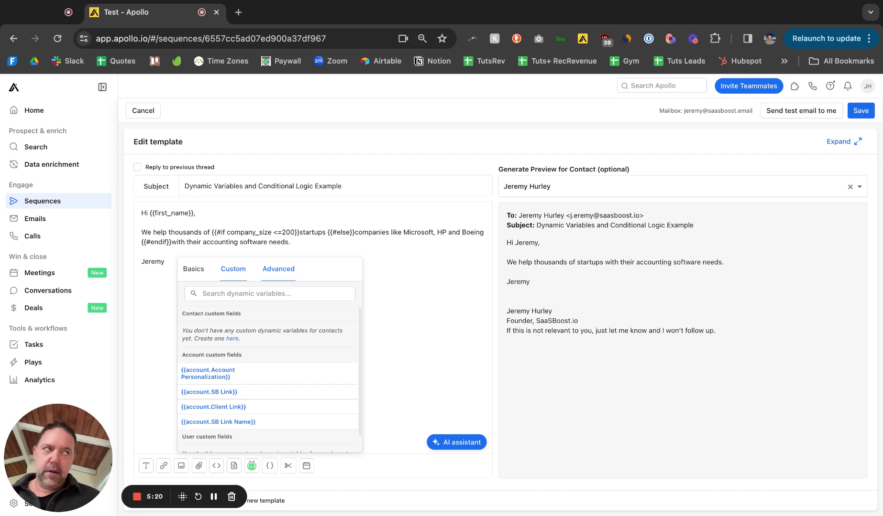
click(278, 269)
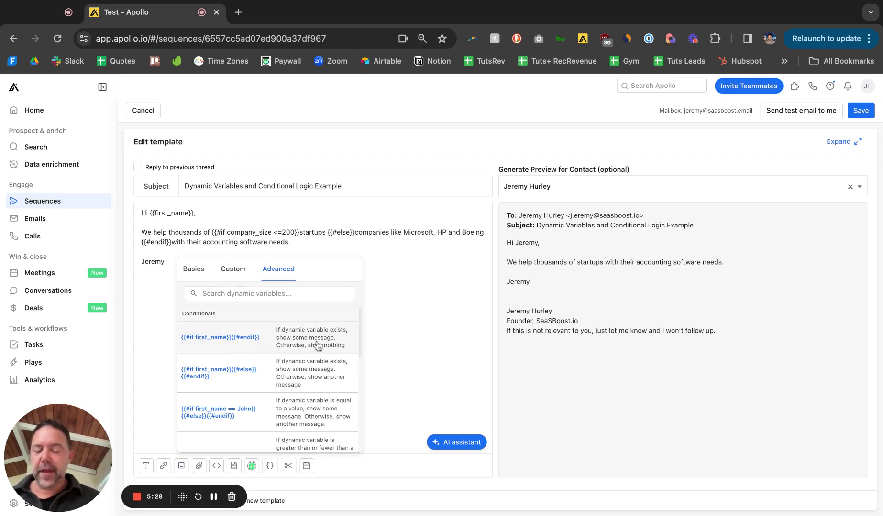
scroll(248, 346, down, 10)
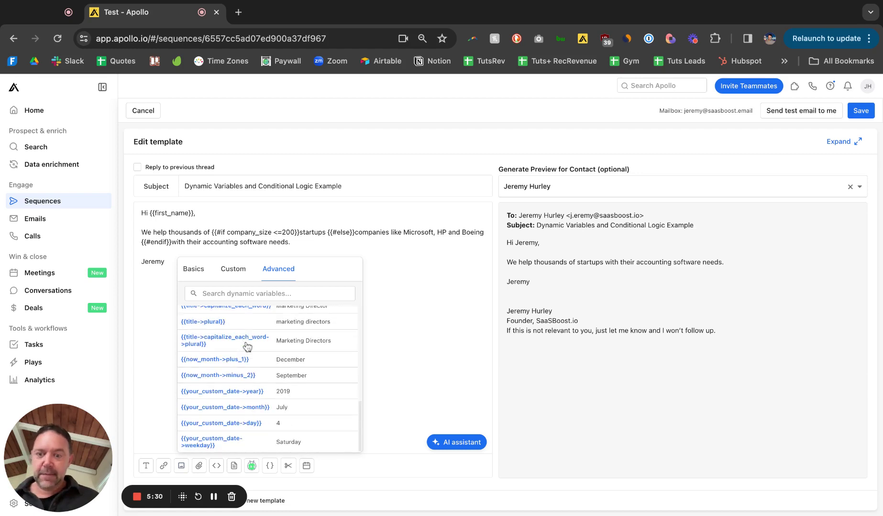
scroll(257, 341, up, 1)
scroll(257, 342, up, 10)
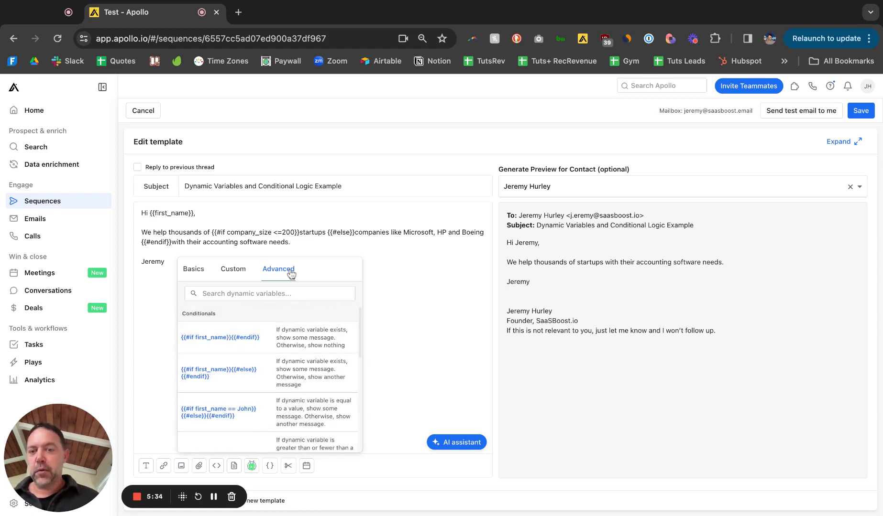
click(330, 241)
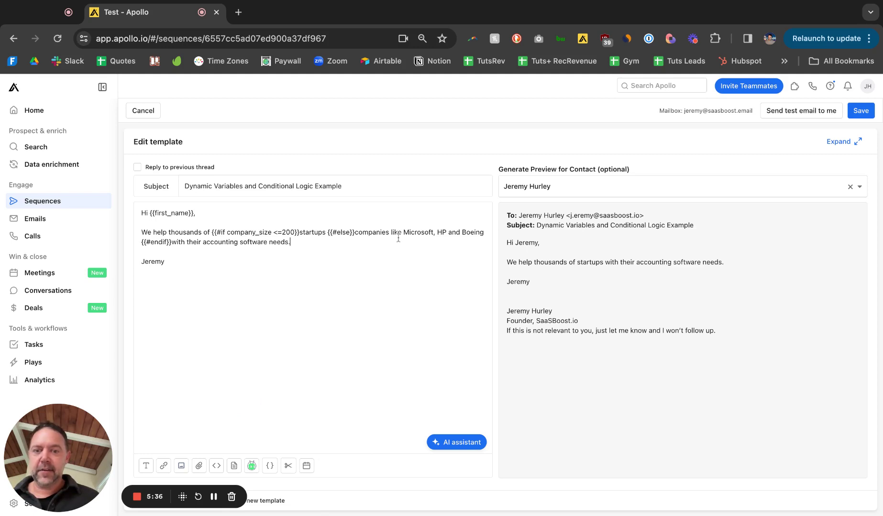